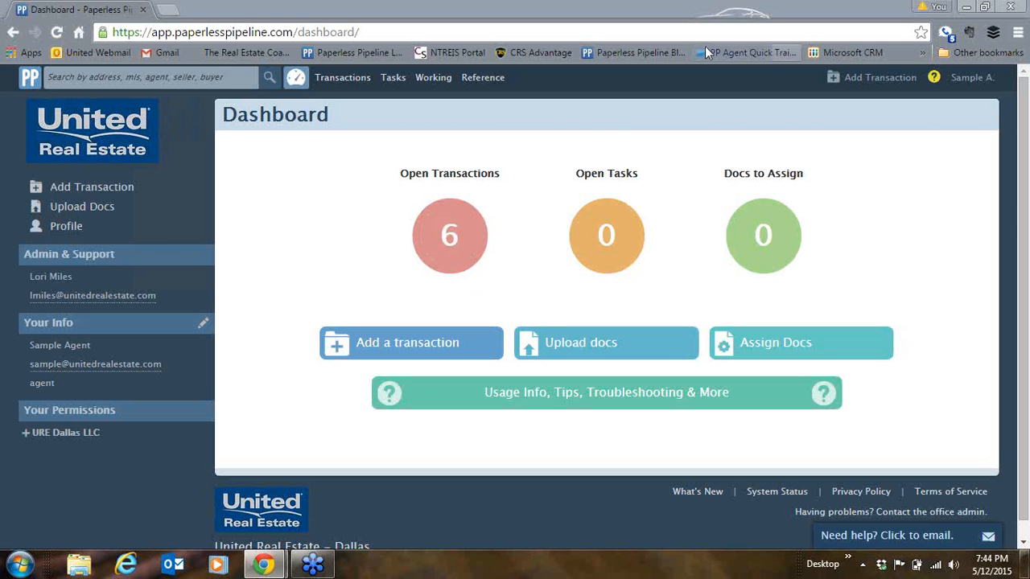
- Start a new transaction named with the property address and MLS number 13122892
left_click(816, 35)
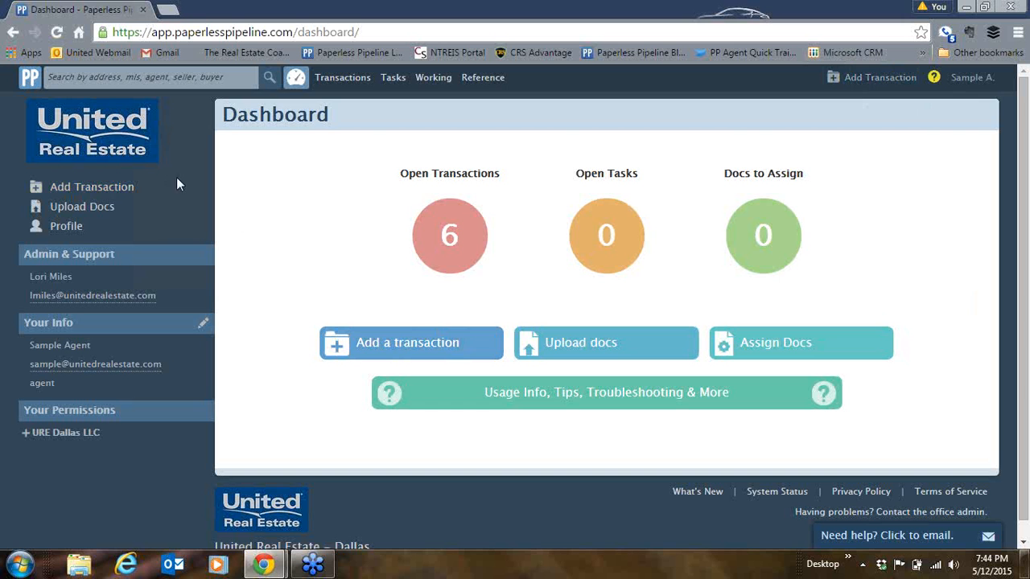
left_click(412, 342)
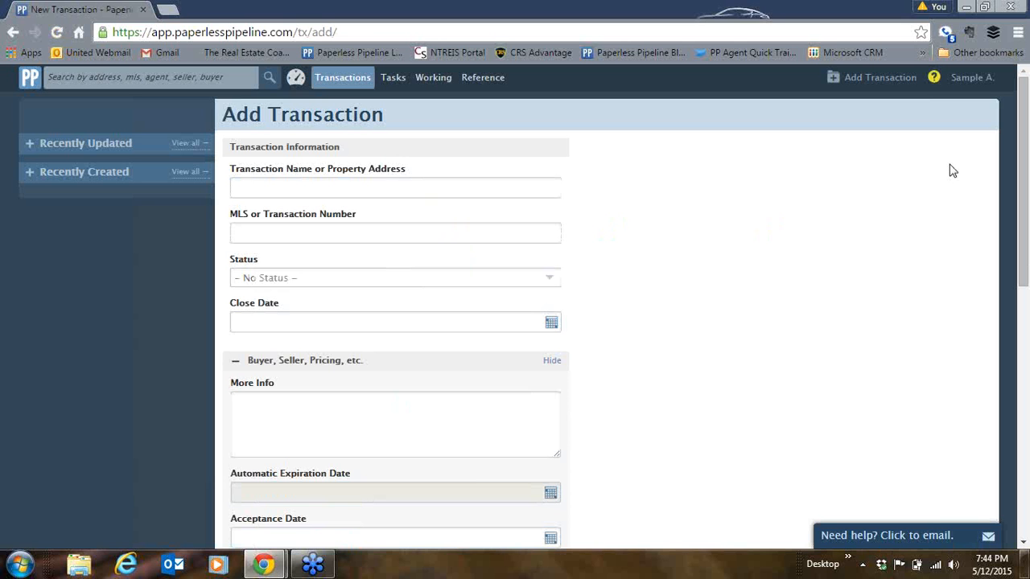
mouse_move(536, 230)
mouse_move(534, 288)
left_click(526, 188)
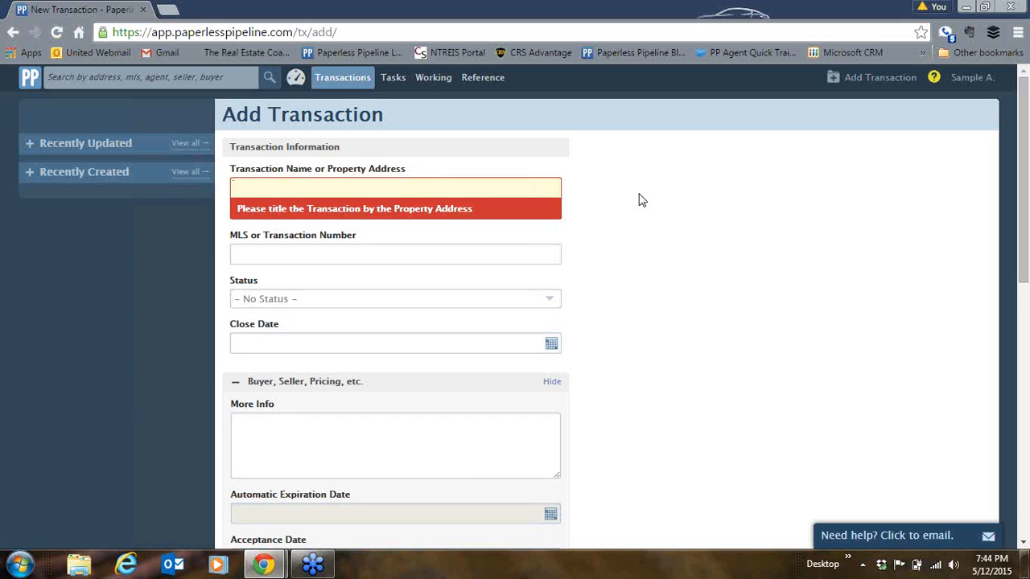
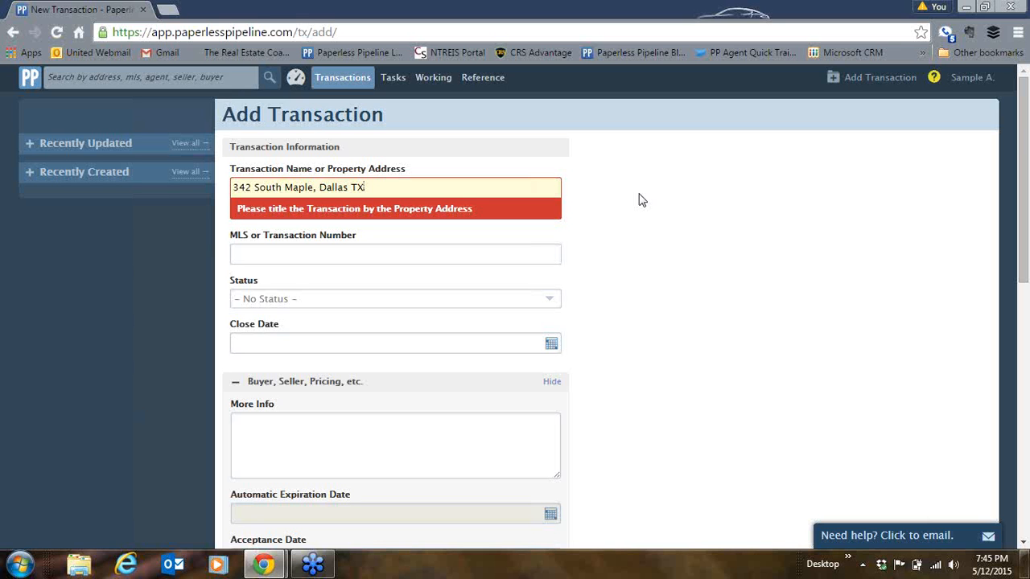
left_click(520, 257)
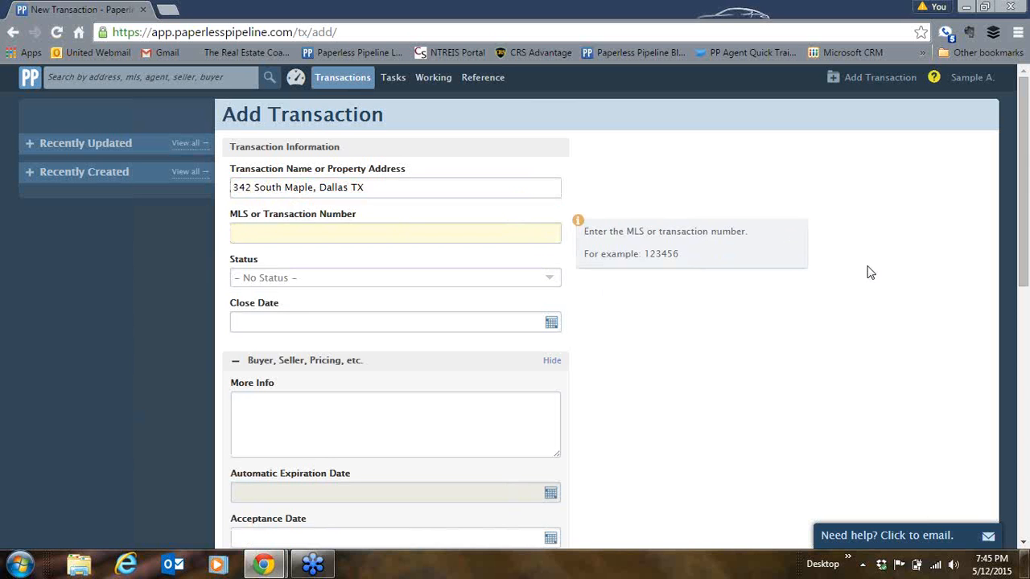
type("13122892")
- Set the status to Buyer Contract and the close date to June 23, 2015
left_click(553, 283)
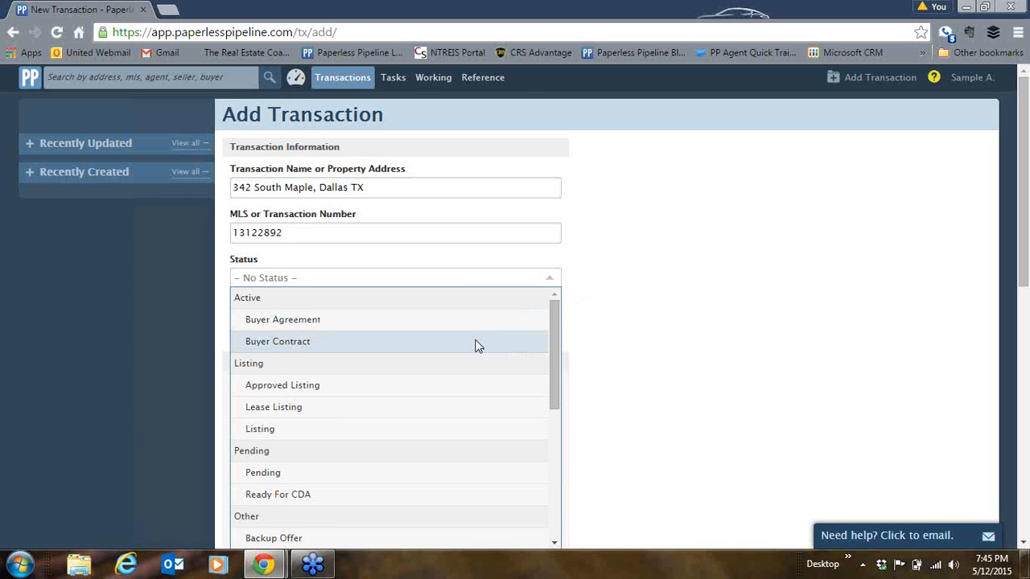
left_click(478, 345)
left_click(550, 323)
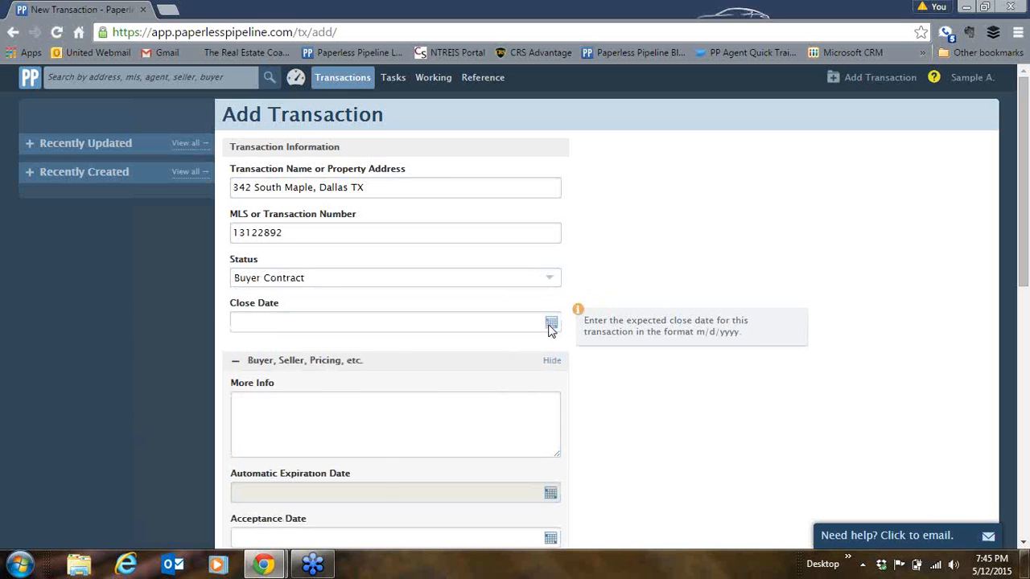
left_click(376, 349)
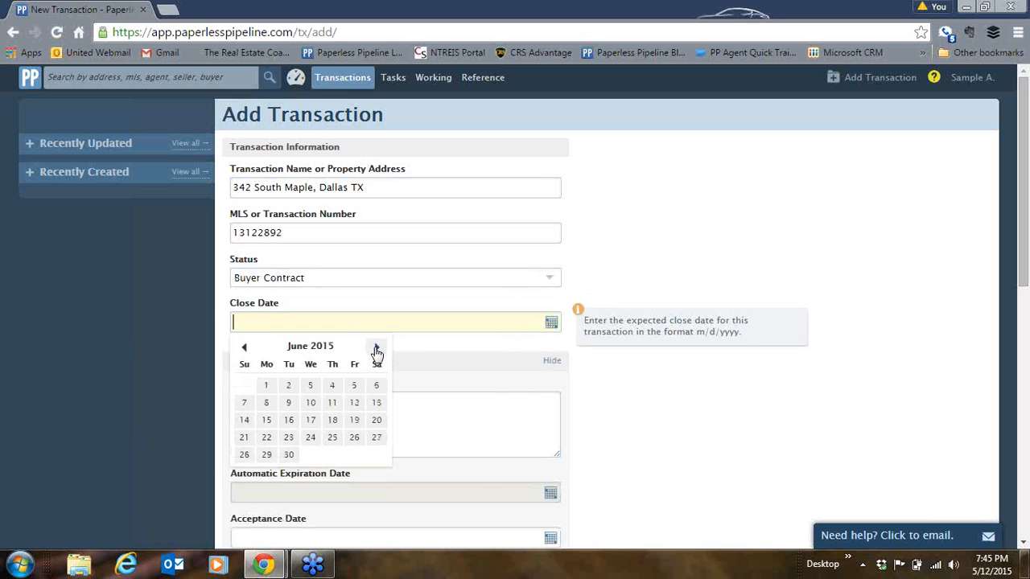
left_click(289, 440)
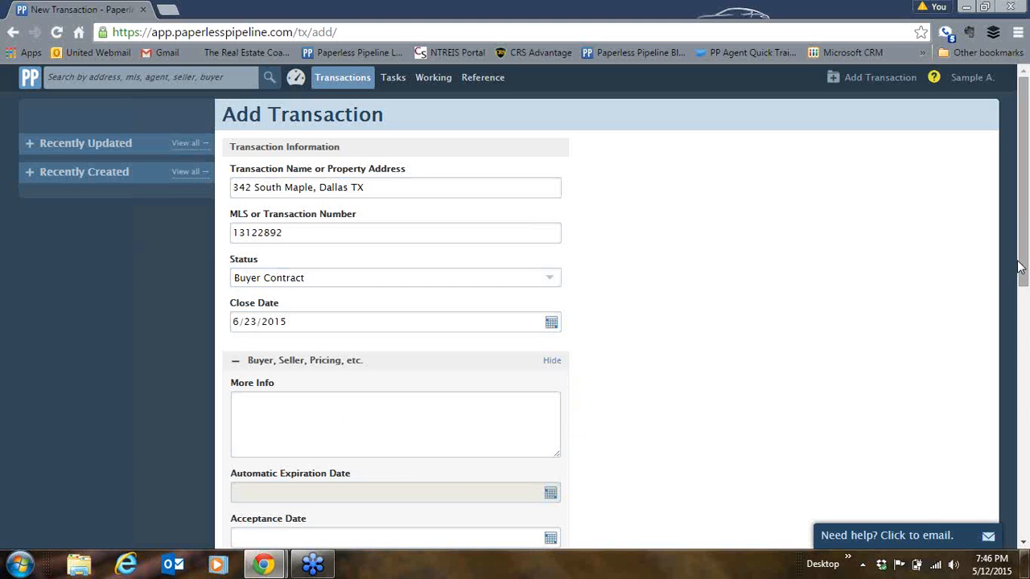
- Enter the buyer's and seller's names and a list price of 800000
left_click_drag(1020, 267, 1023, 375)
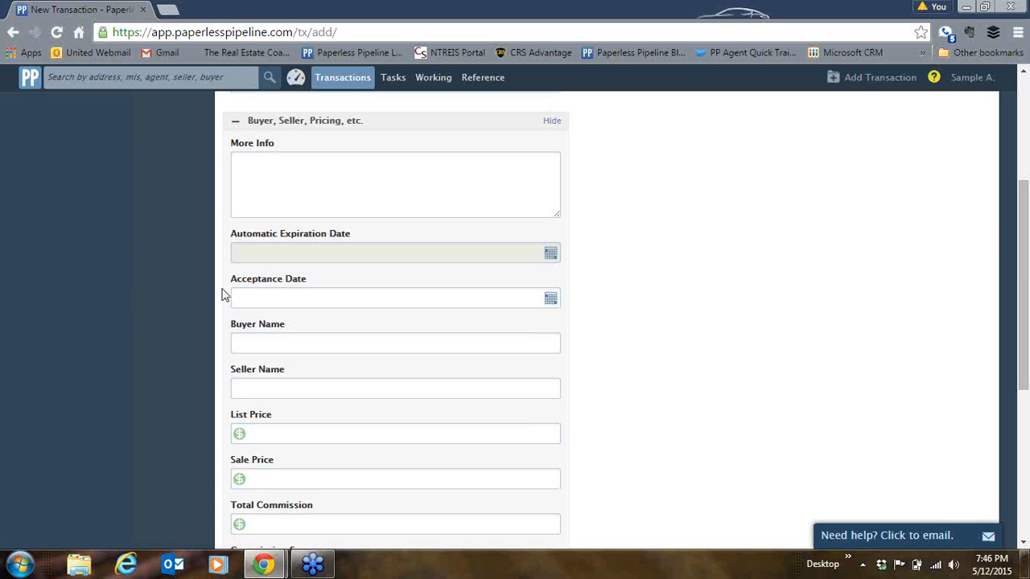
left_click(260, 347)
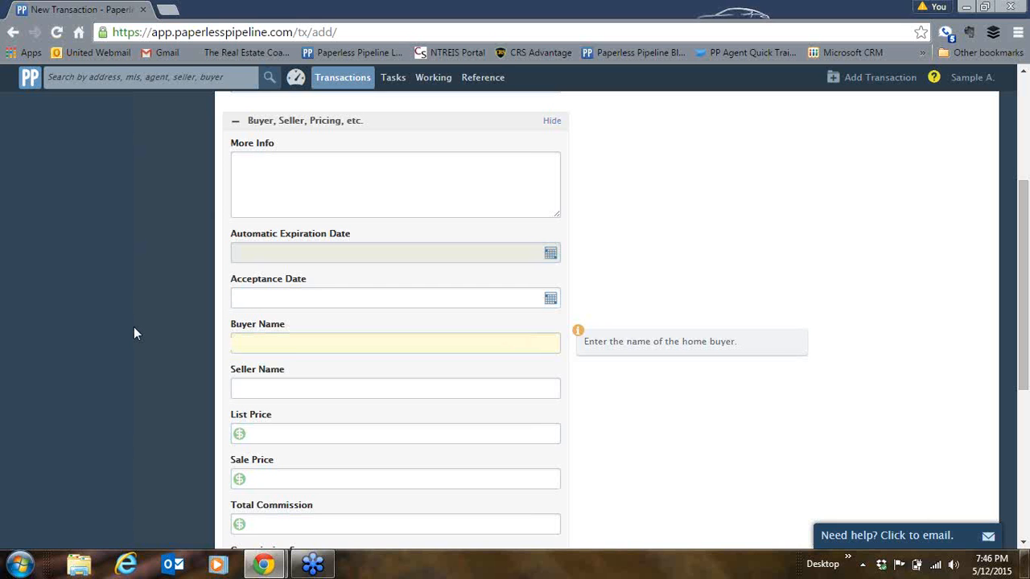
left_click(256, 385)
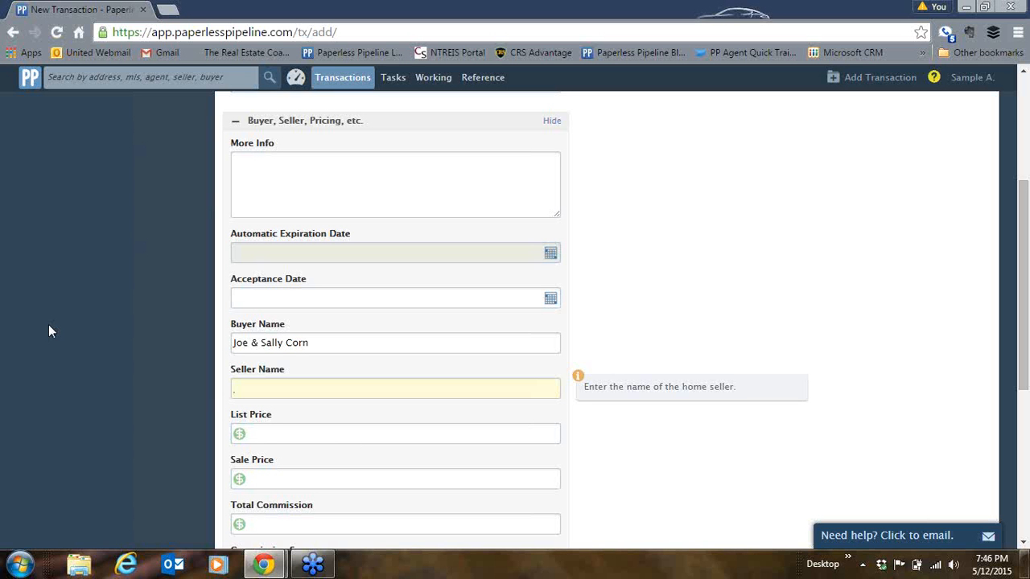
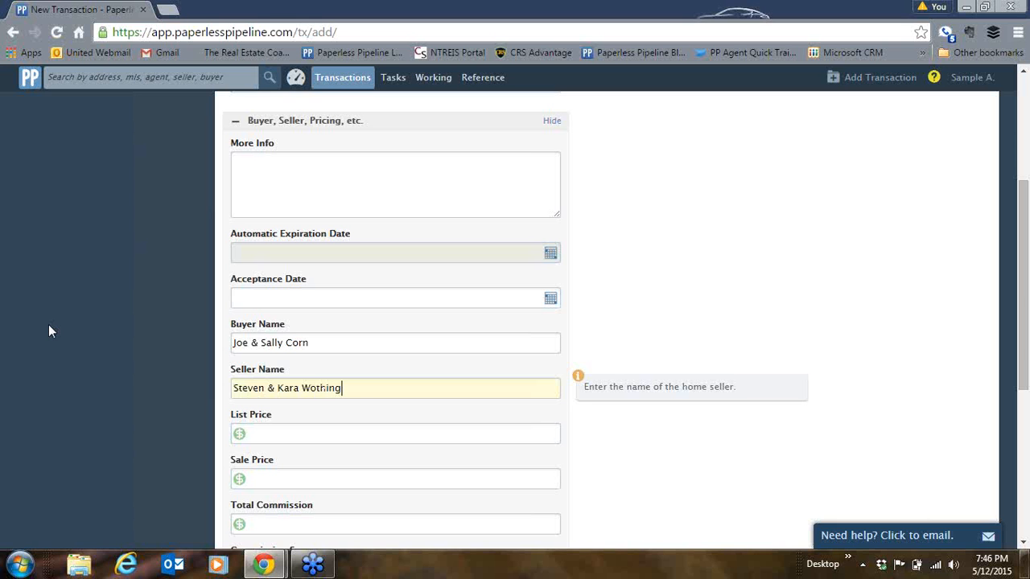
left_click(266, 432)
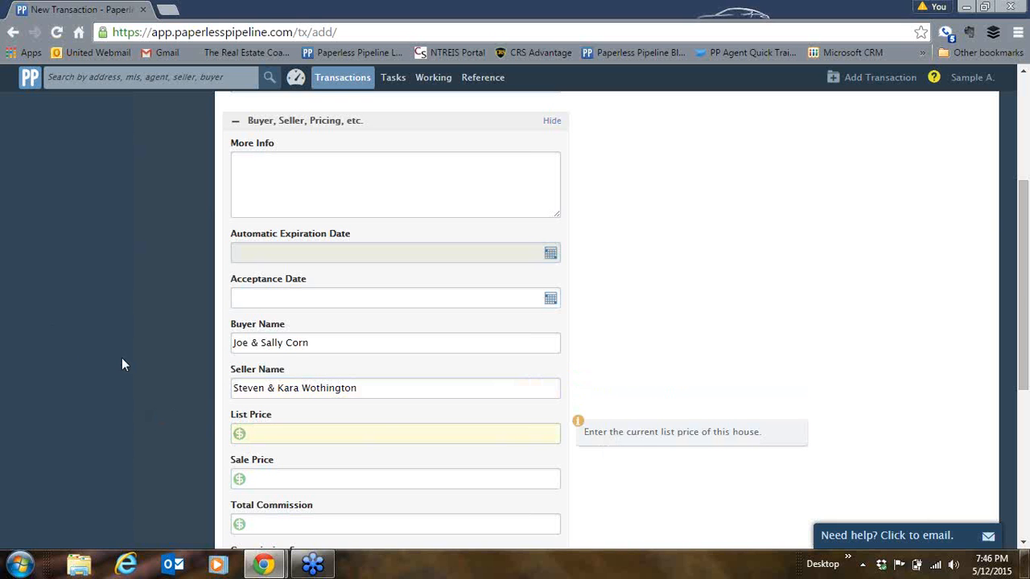
type("80000")
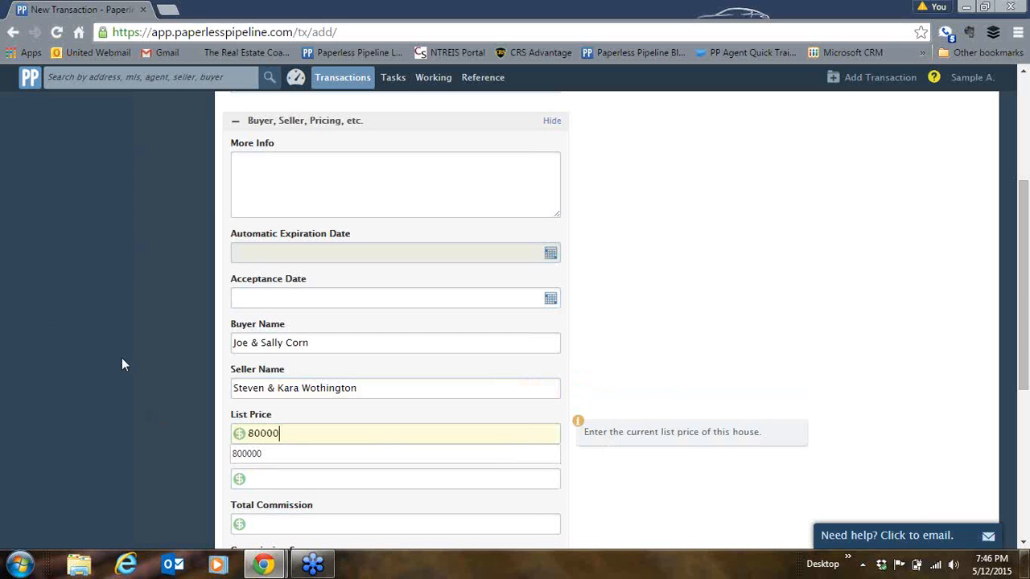
type("0")
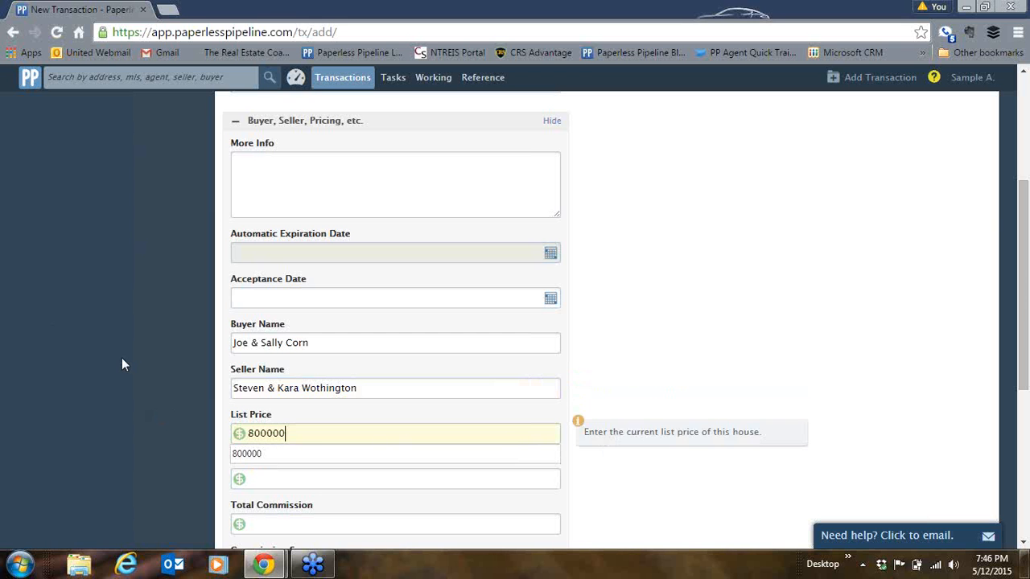
left_click(251, 481)
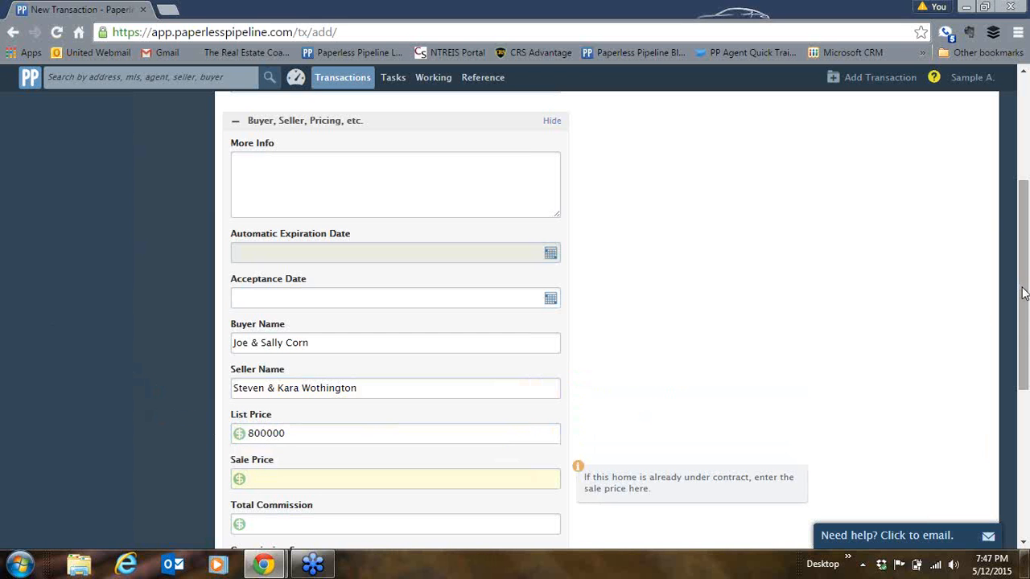
- Fill in a sale price of 800000 and a total commission of 24000
left_click_drag(1023, 294, 1026, 395)
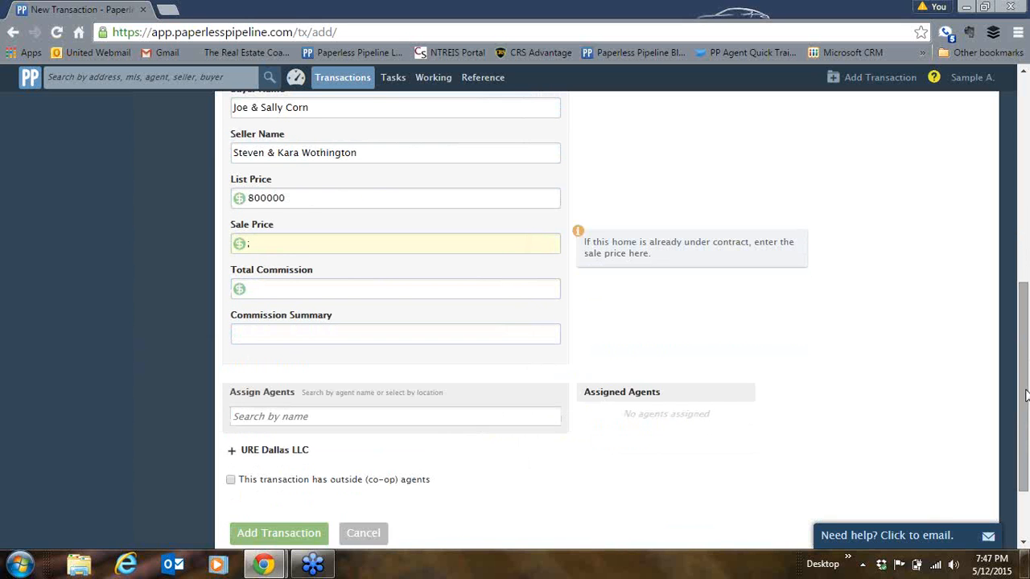
type("800000")
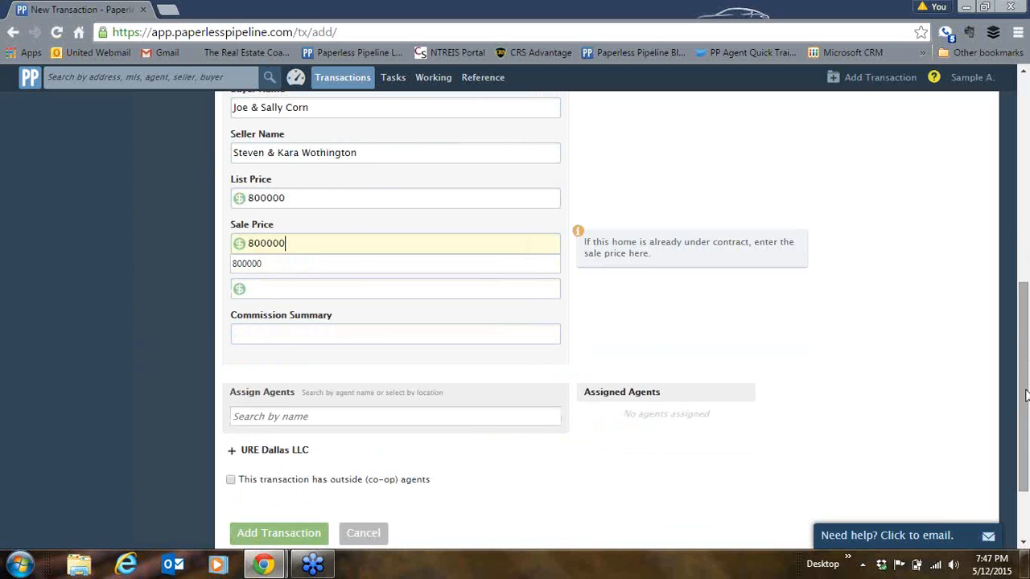
left_click(772, 332)
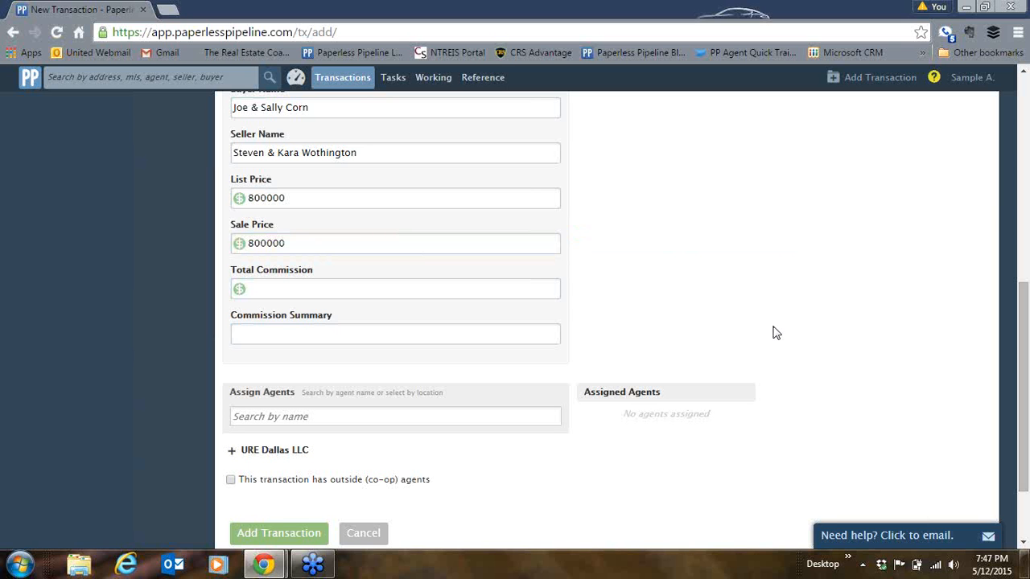
left_click(389, 286)
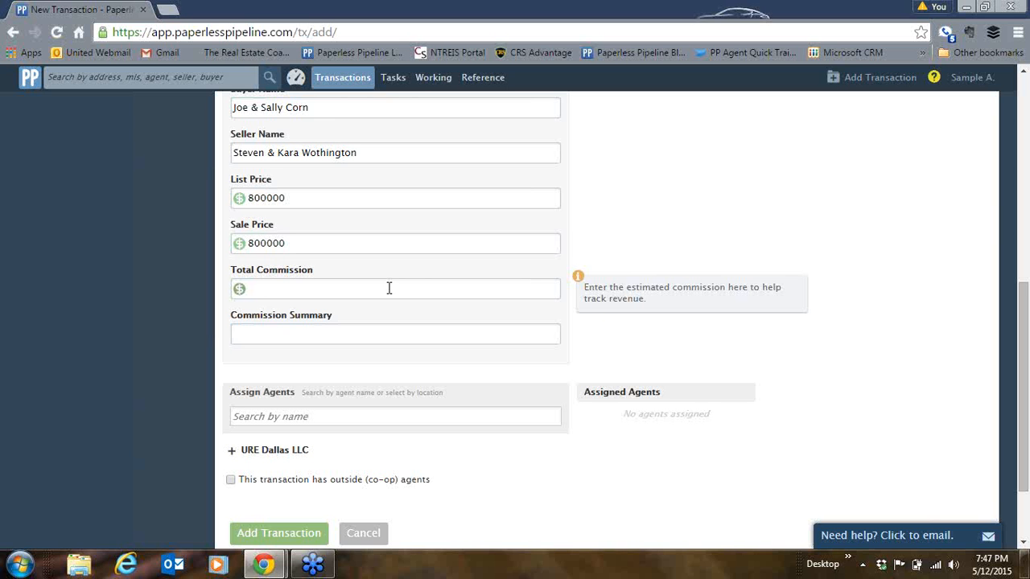
left_click(389, 288)
type("24000")
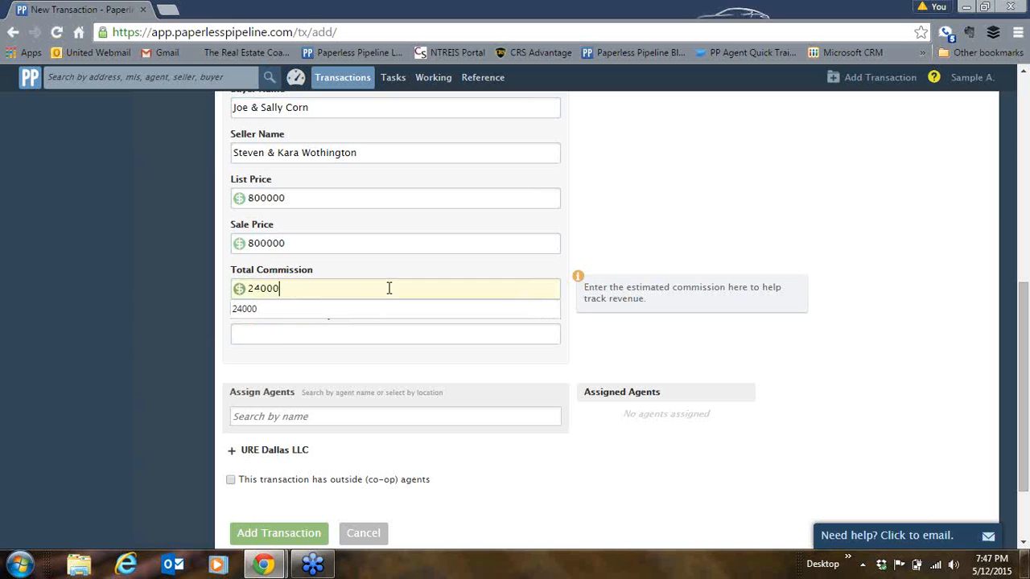
left_click(215, 340)
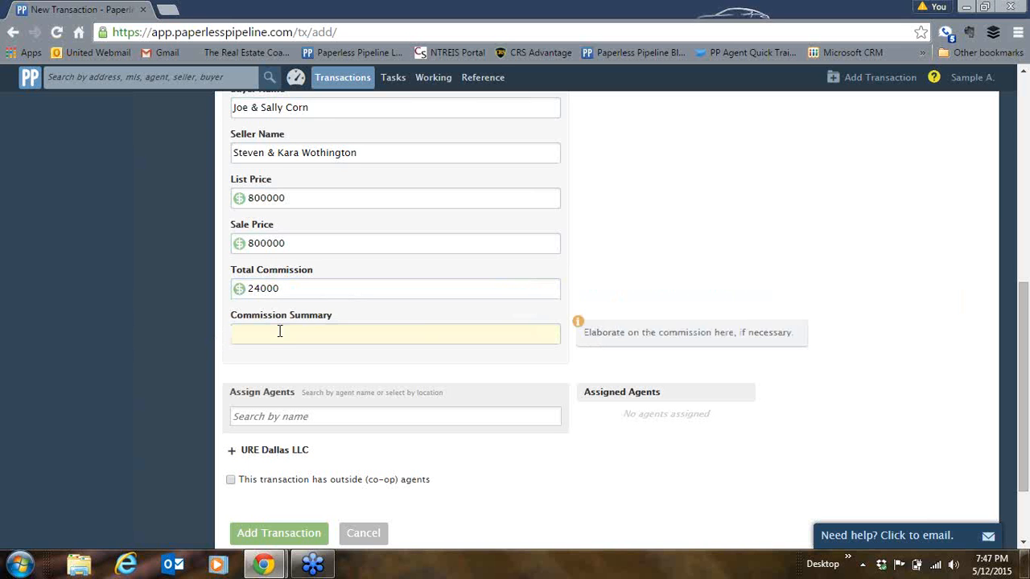
left_click_drag(1020, 301, 1020, 356)
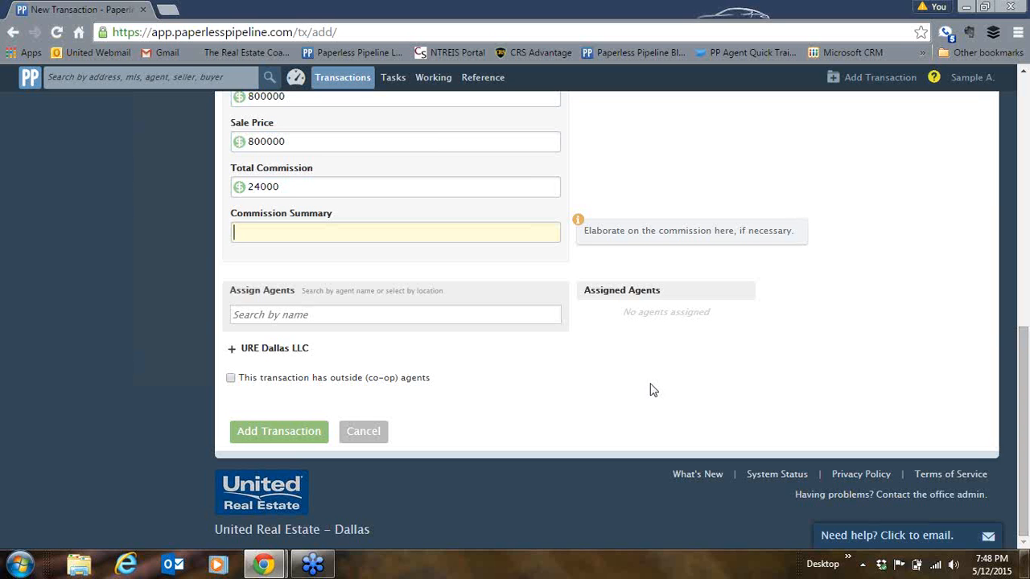
- Search for two in-house agents by name and tick Selling for each
left_click(460, 316)
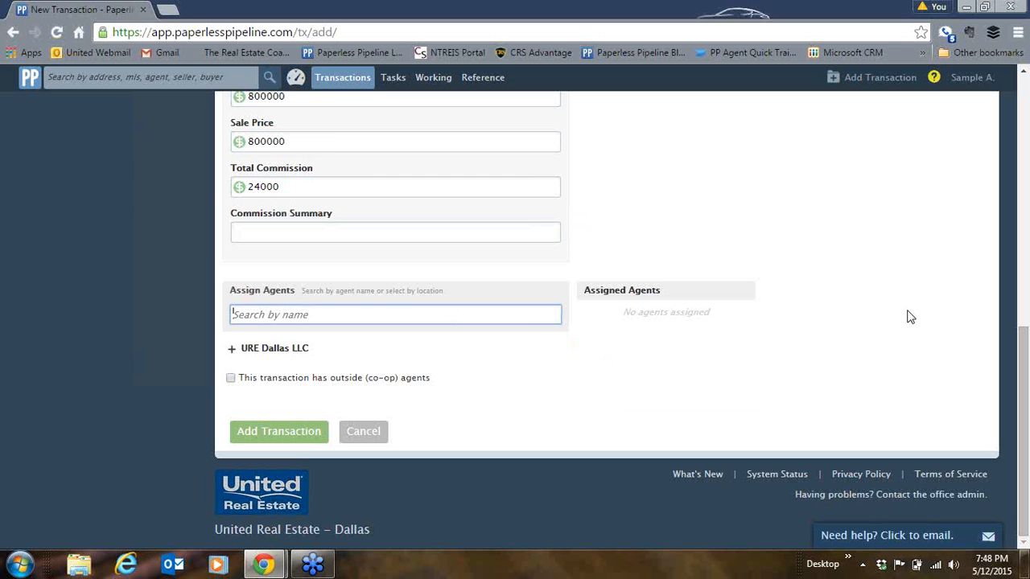
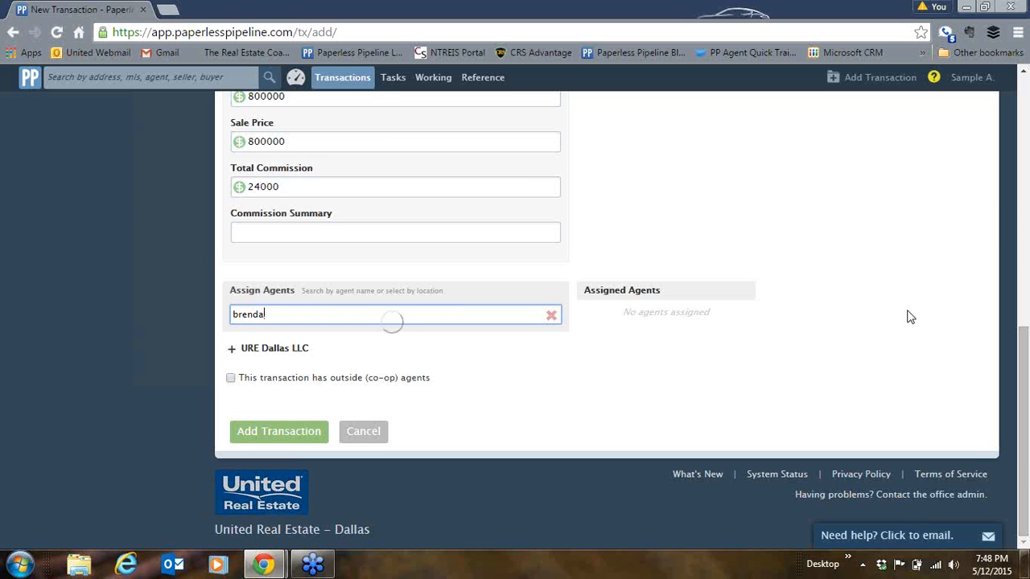
mouse_move(406, 385)
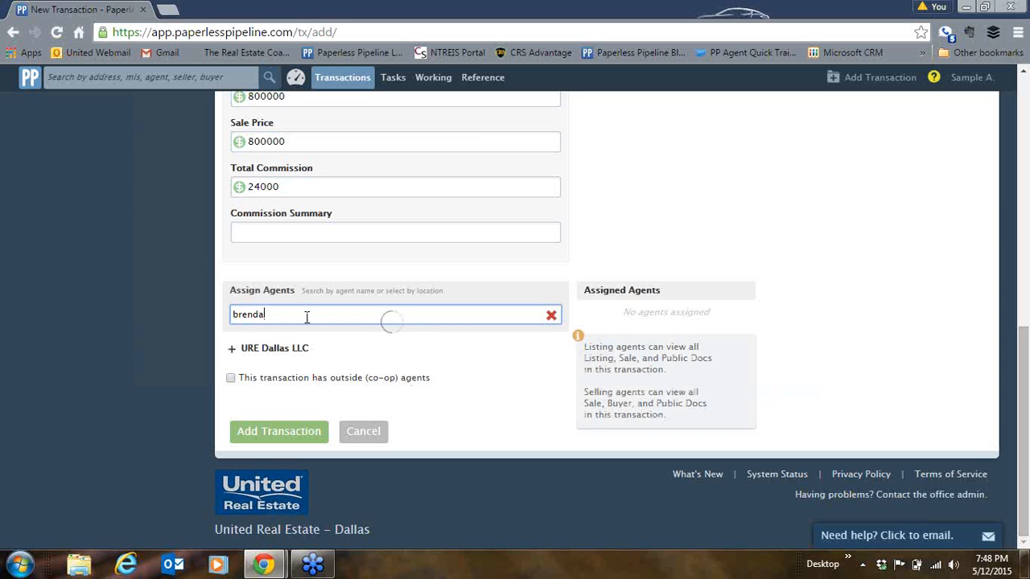
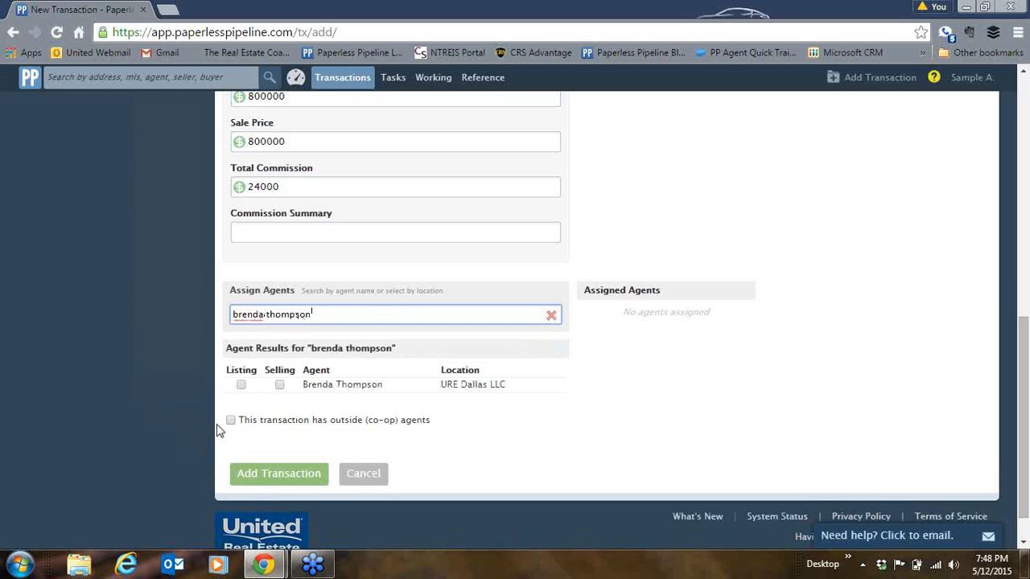
left_click(280, 386)
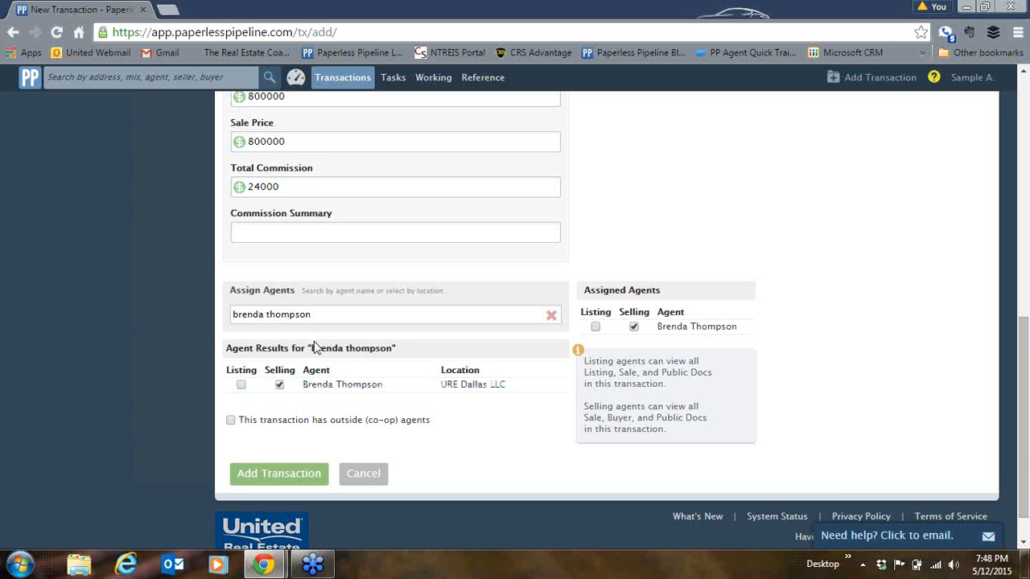
left_click_drag(314, 315, 191, 321)
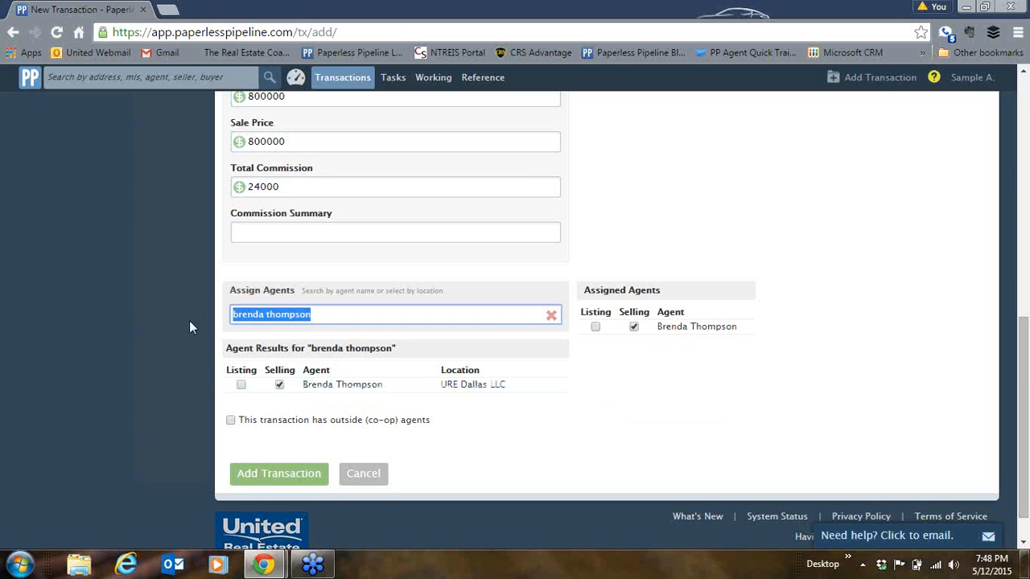
type("karen")
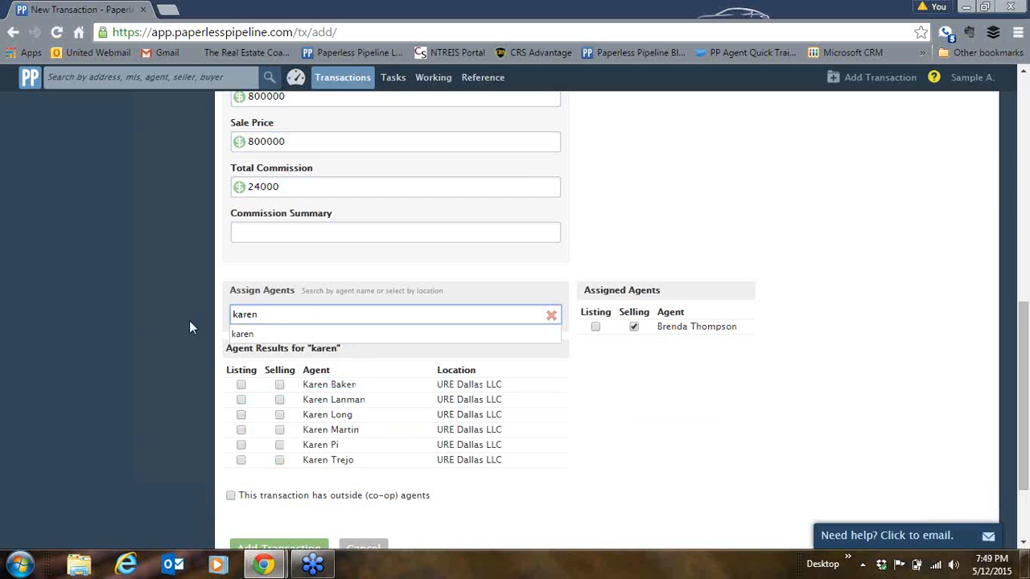
left_click(280, 461)
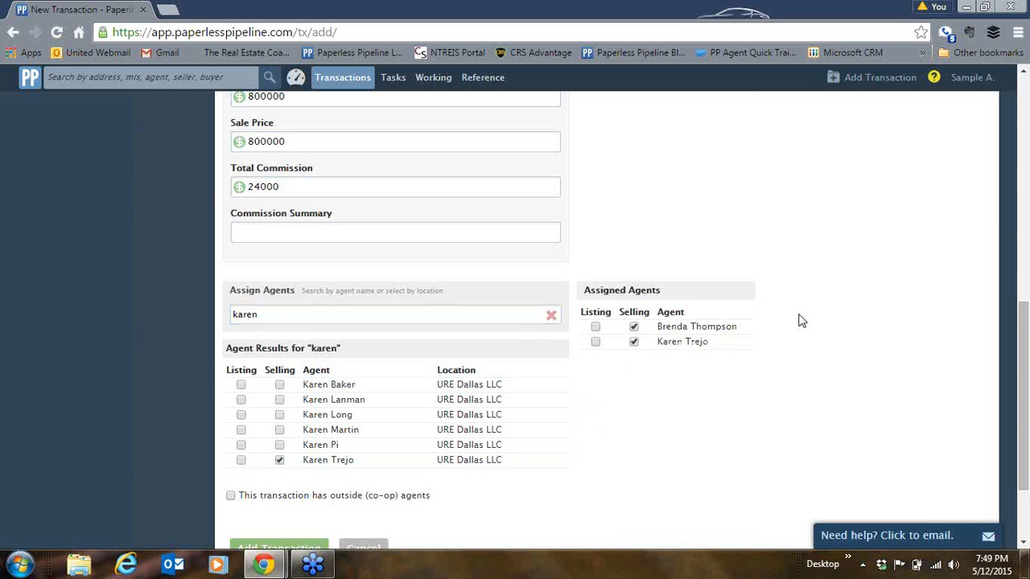
left_click_drag(1023, 326, 1023, 382)
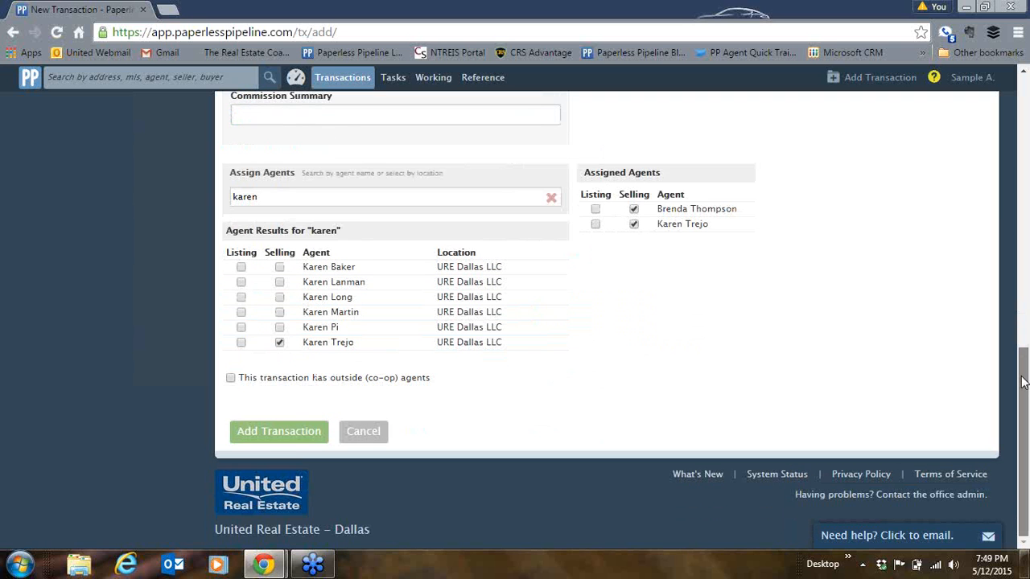
- Mark the transaction as having outside co-op agents and enter the listing agent's name and company, ABC Realty
left_click(230, 379)
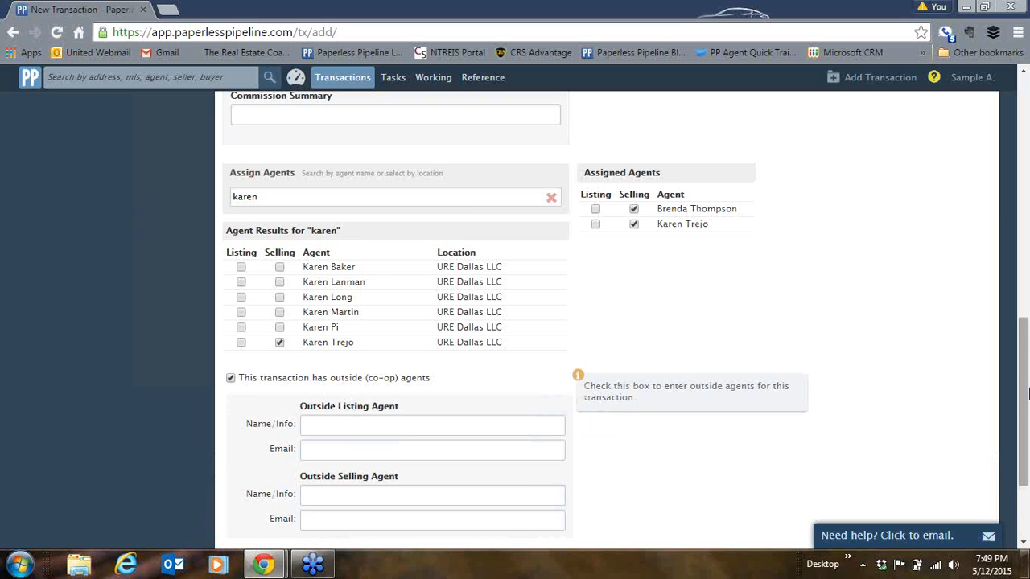
scroll(1020, 355, "down", 3)
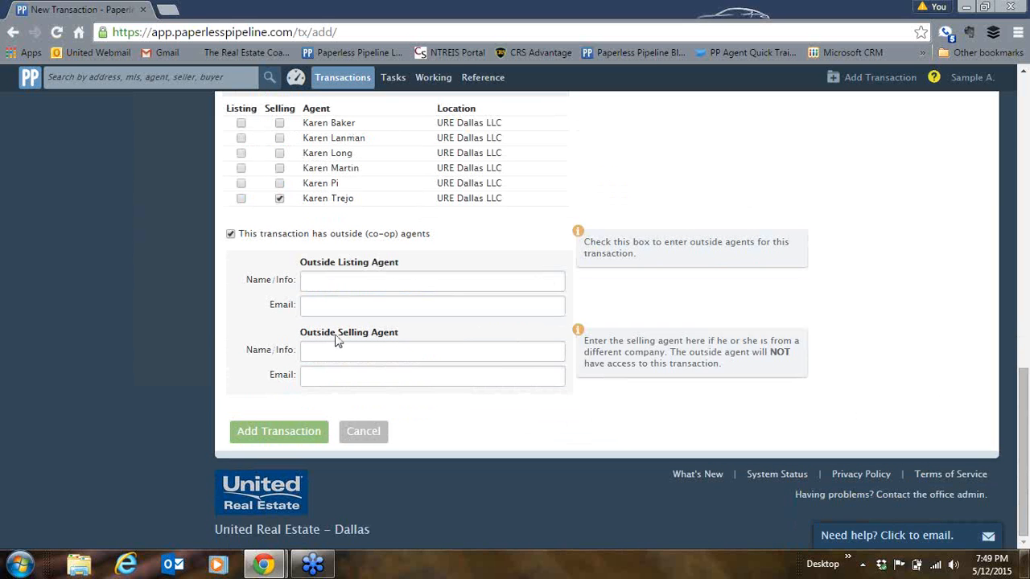
left_click(347, 279)
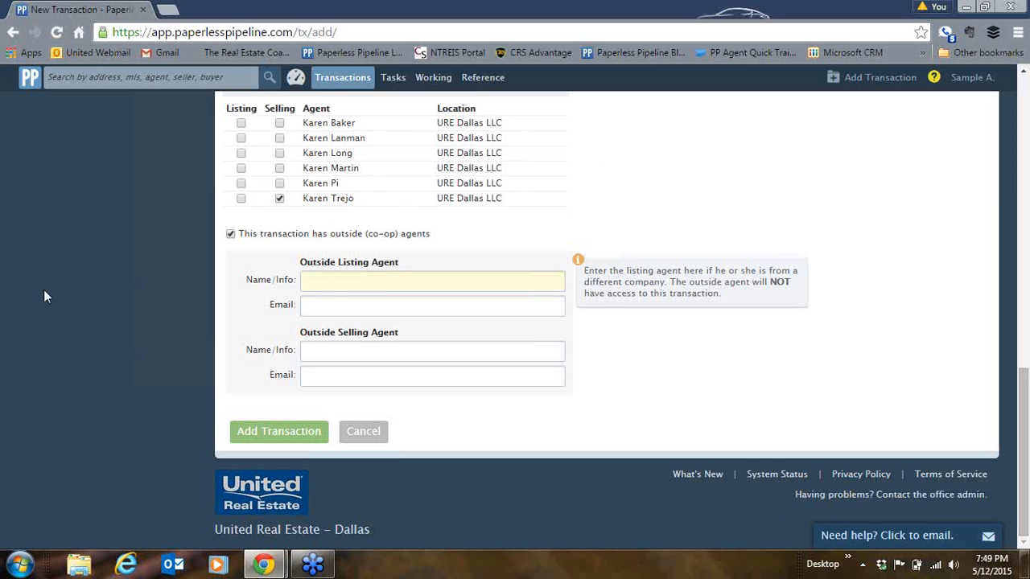
type("Sally! Agent / ")
type("Re")
key("BackSpace")
key("BackSpace")
type("ABC Realty")
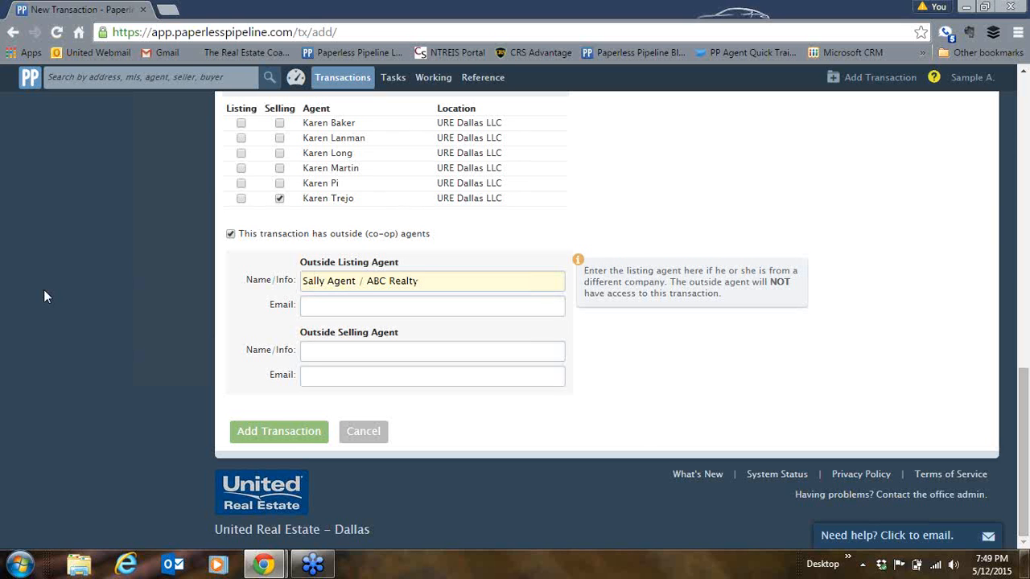
- Enter the outside listing agent's e-mail address and submit the transaction
key("Tab")
type("b")
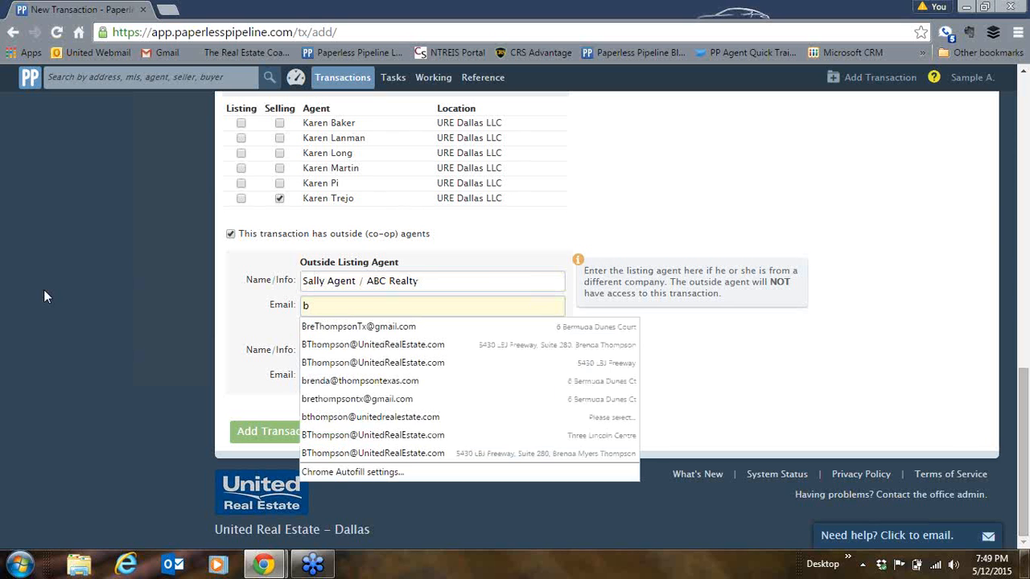
key("BackSpace")
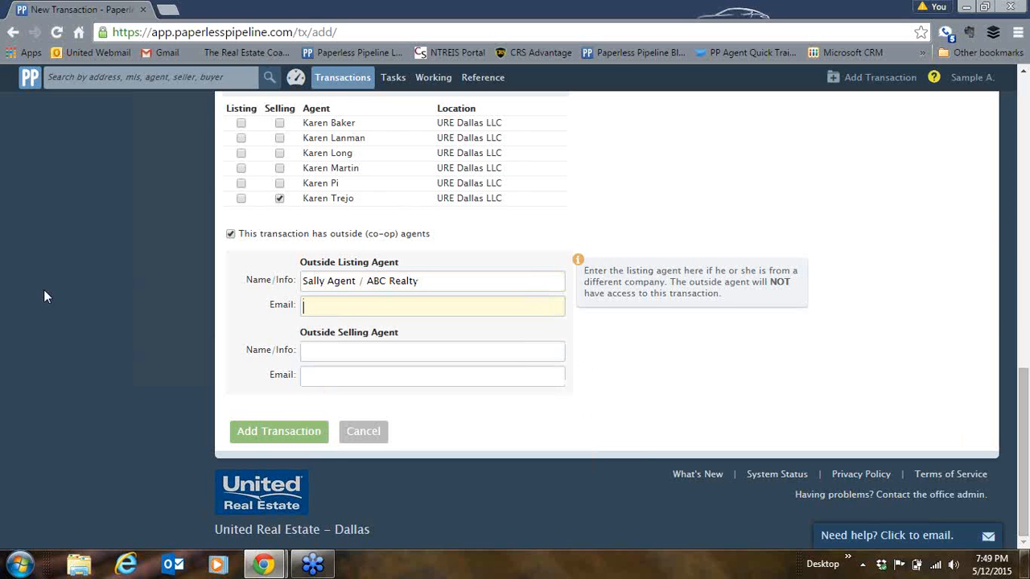
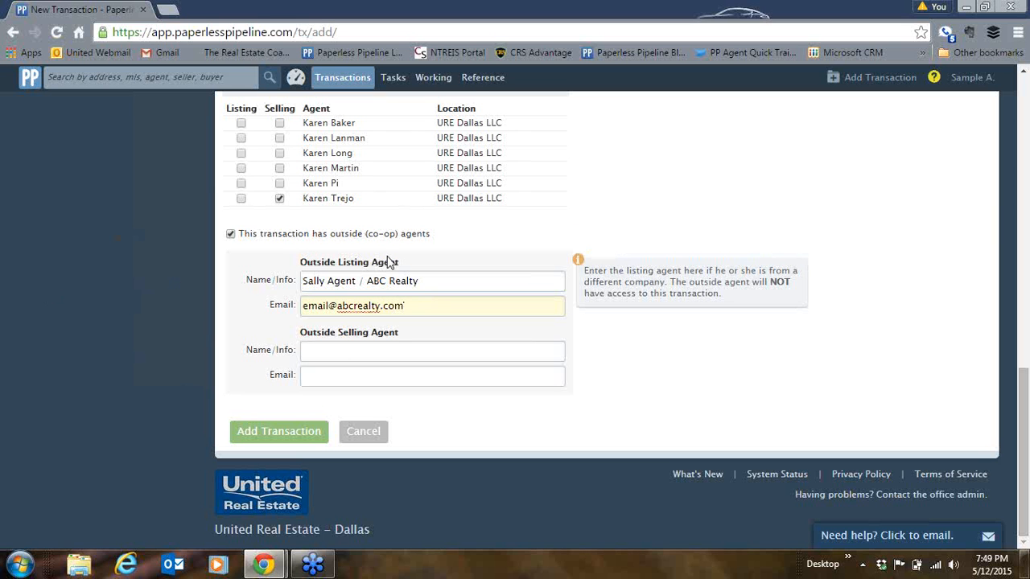
mouse_move(400, 347)
left_click(276, 433)
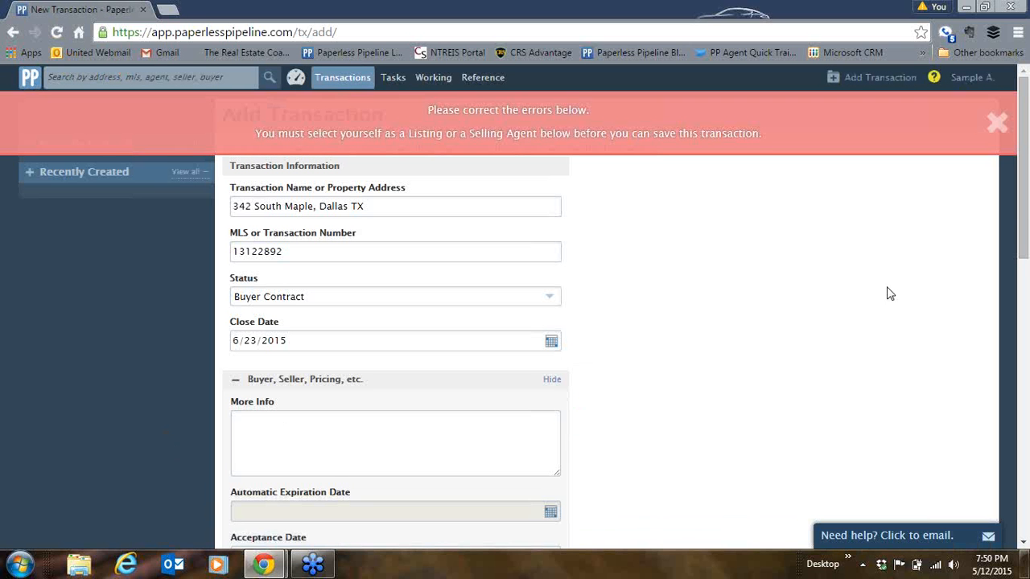
- Search 'sample', tick Selling for your own agent entry, and save the transaction again
left_click_drag(1022, 241, 1008, 475)
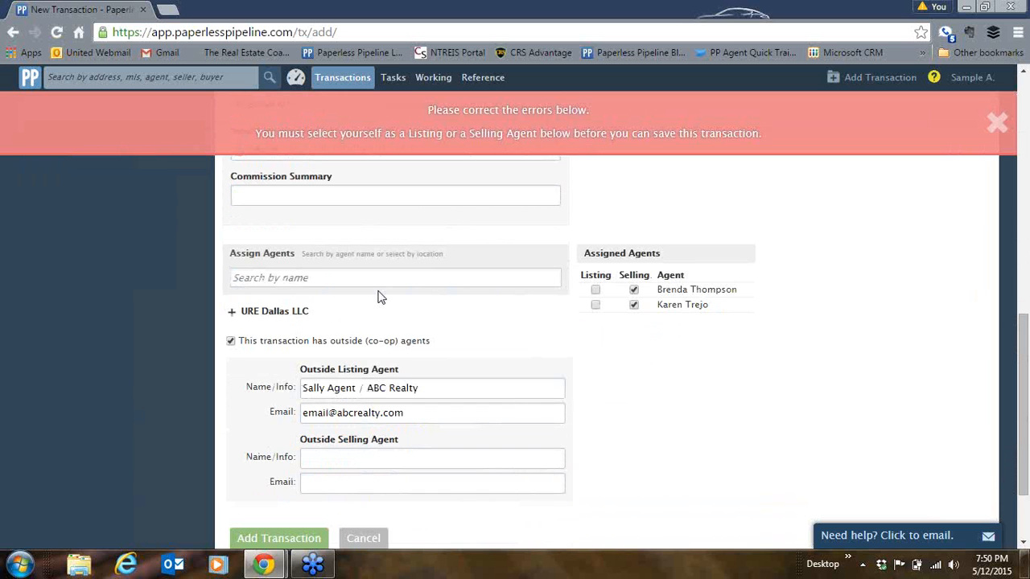
left_click(322, 278)
type("sample")
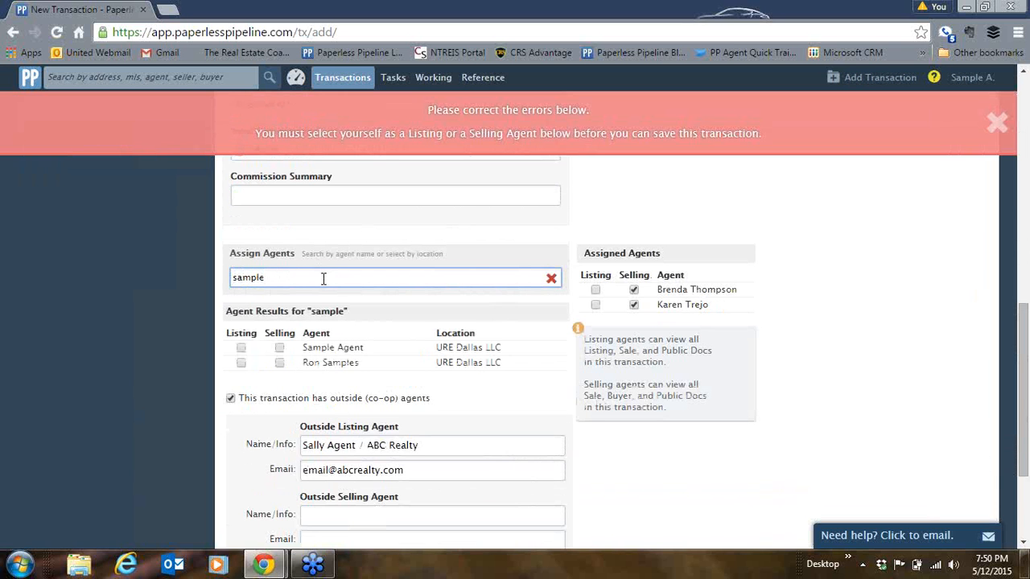
left_click(279, 348)
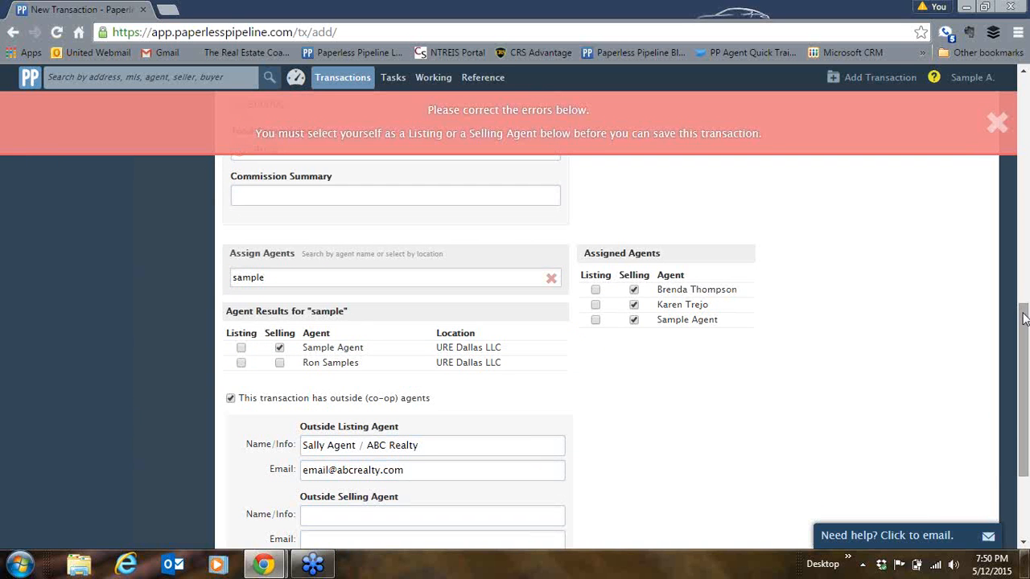
left_click_drag(1023, 322, 1023, 385)
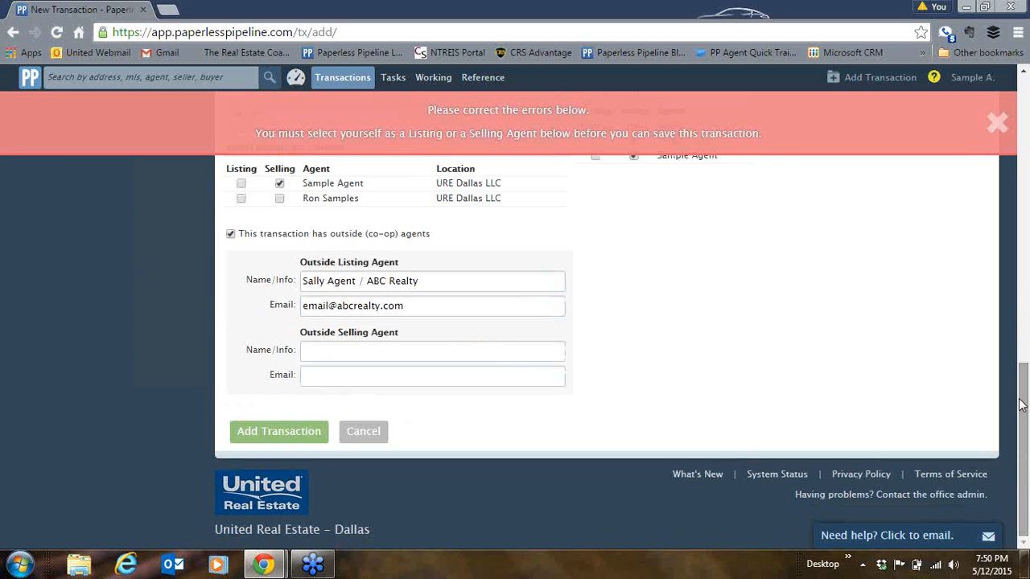
left_click(302, 432)
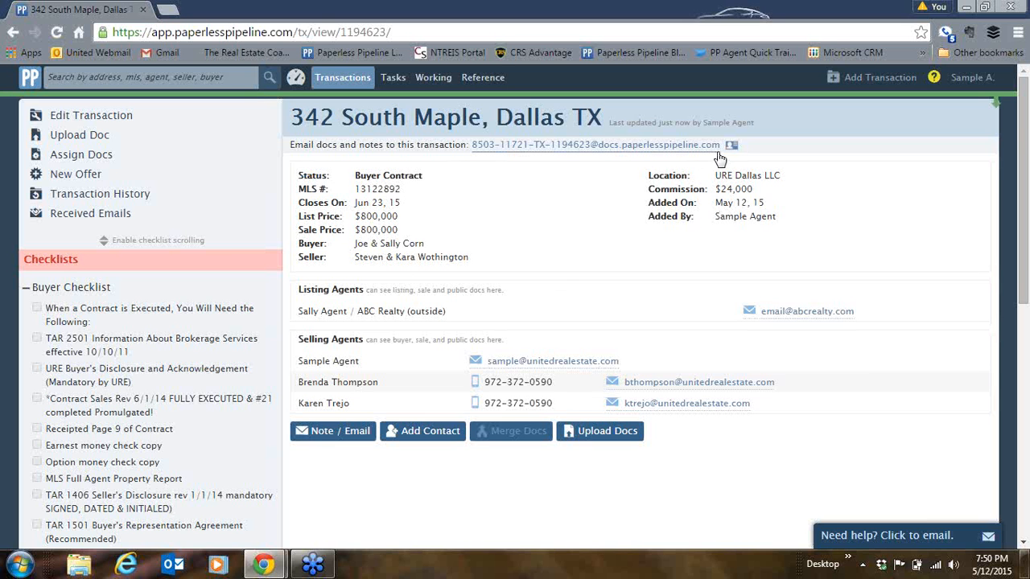
- Select, then deselect, the saved transaction's docs e-mail address
left_click_drag(722, 145, 473, 155)
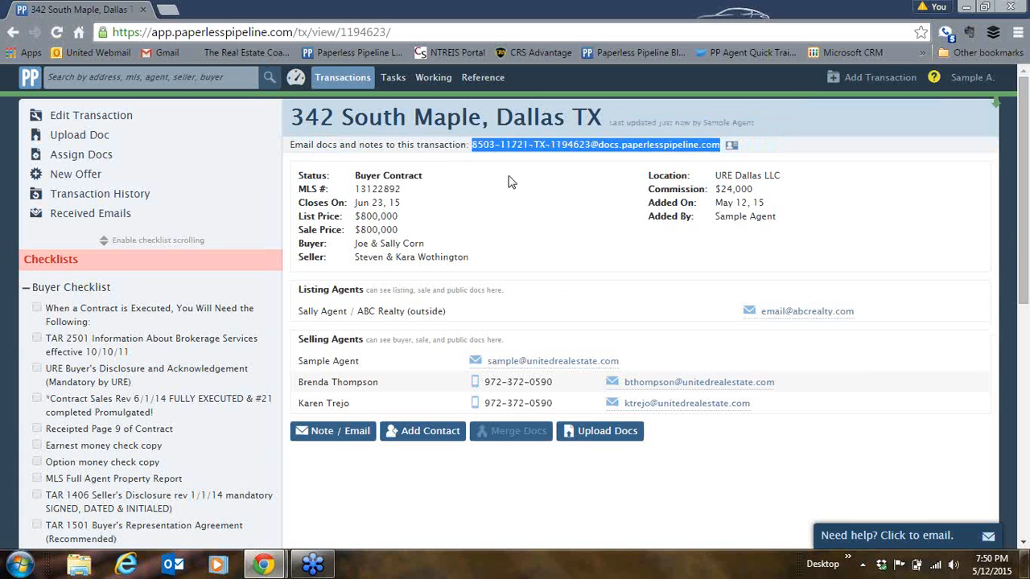
left_click(508, 182)
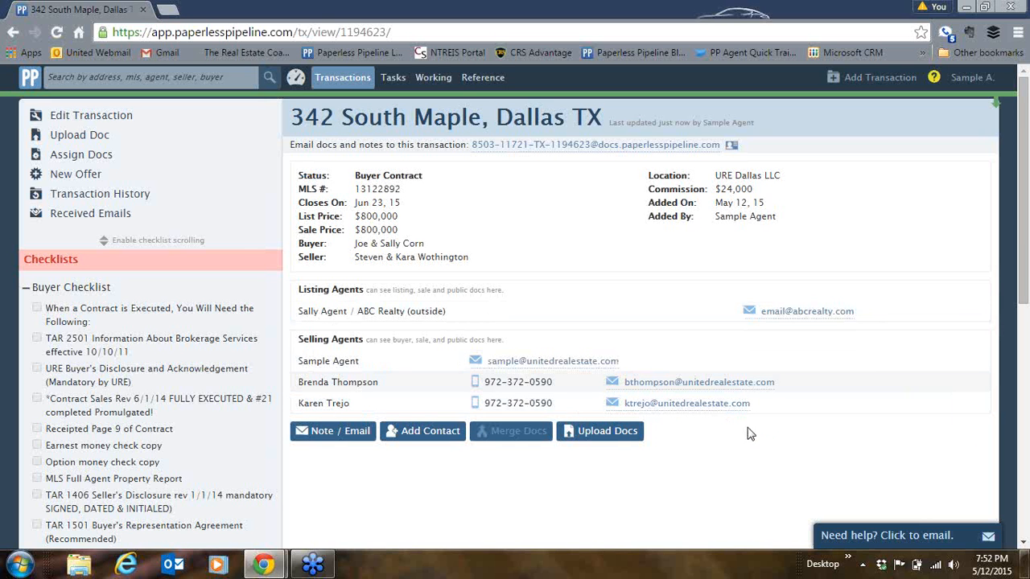
- Open the Note / Email form and scroll through its Subject, Message and Recipients fields
left_click(347, 439)
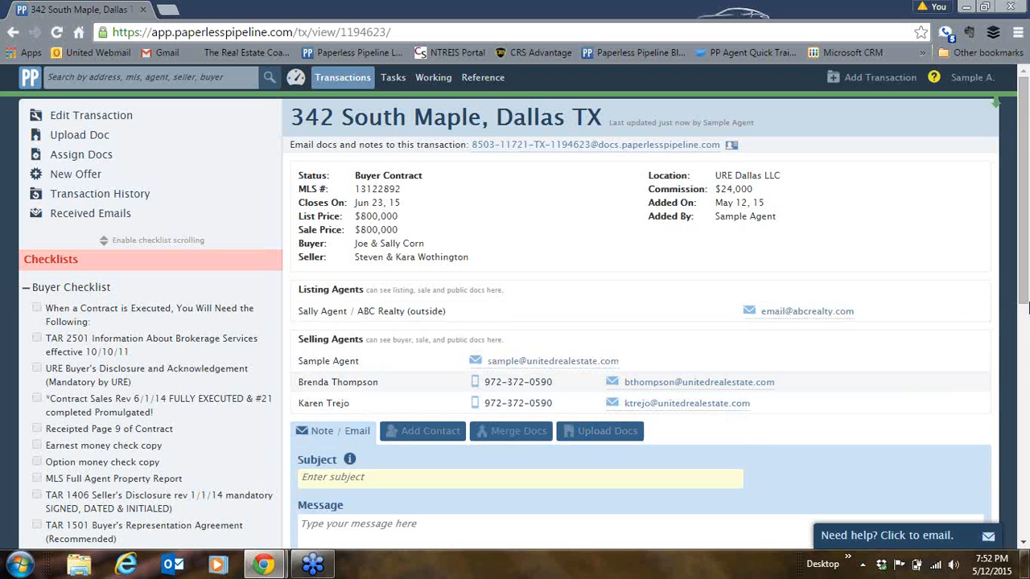
left_click_drag(1025, 280, 1026, 349)
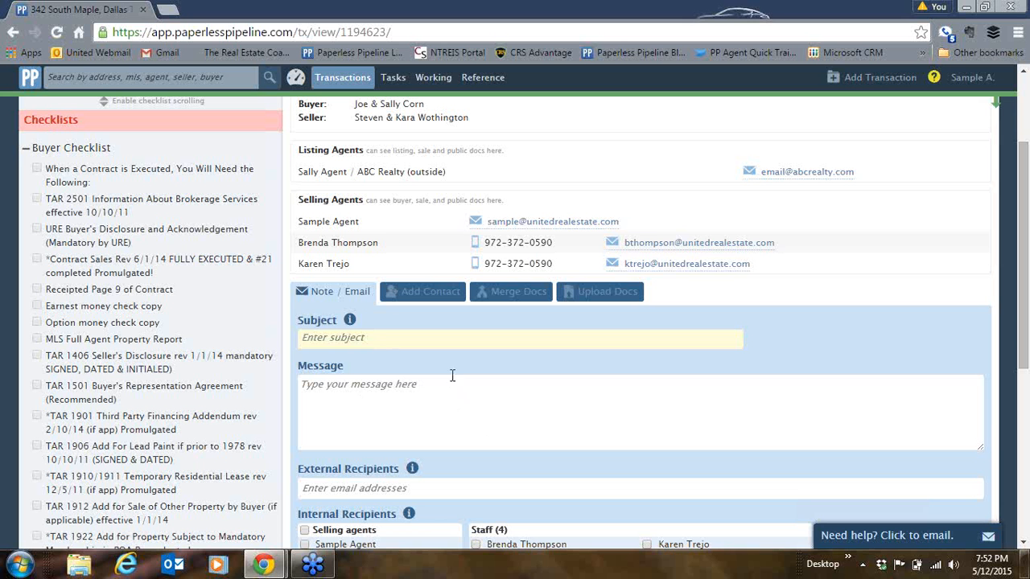
left_click_drag(1019, 291, 1019, 378)
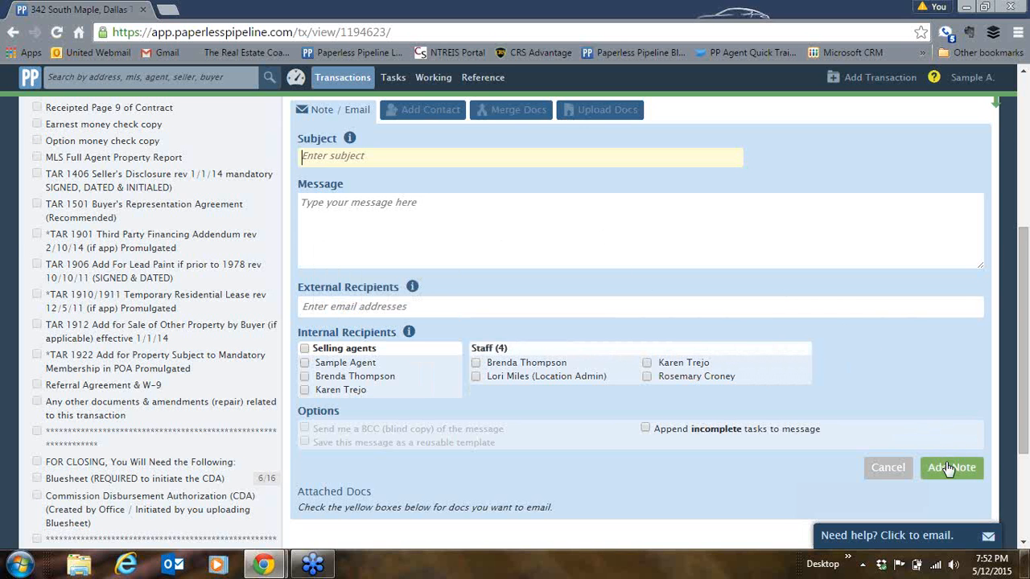
left_click_drag(1025, 440, 1006, 261)
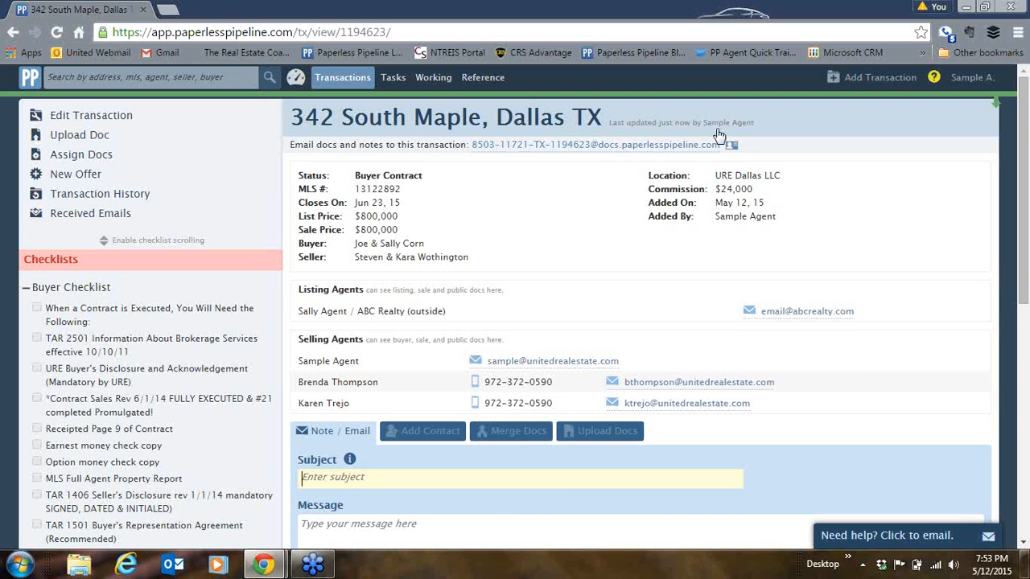
left_click(1015, 39)
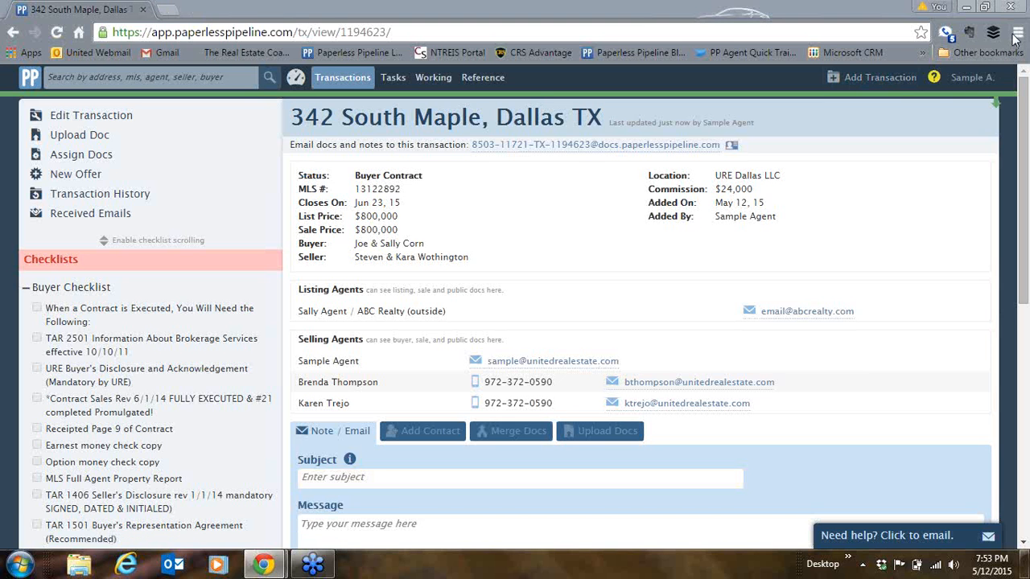